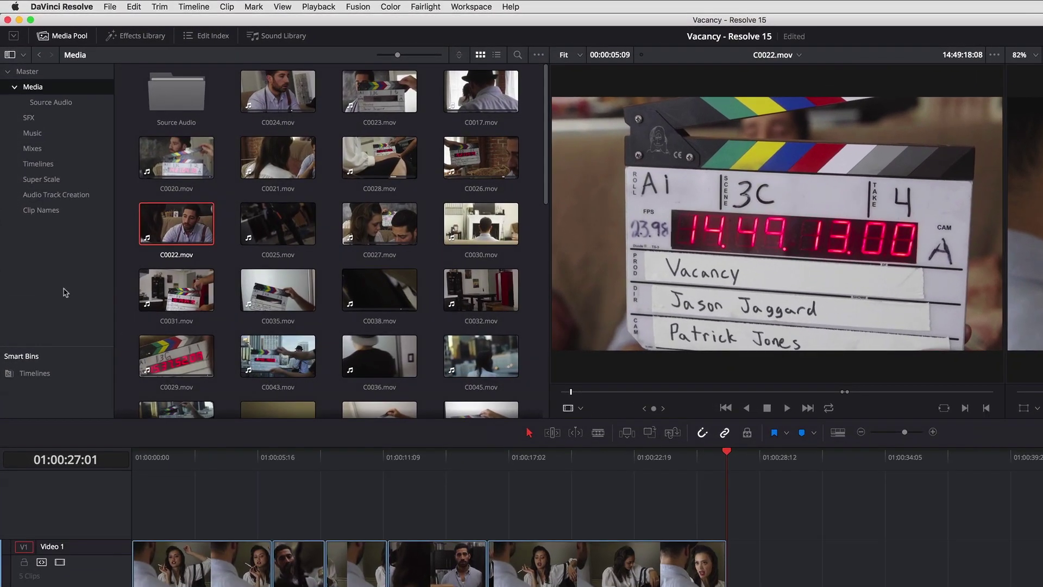
Add a new bin named Logging under Master, then scrub C0022.mov past the slate.
right_click(65, 292)
click(66, 283)
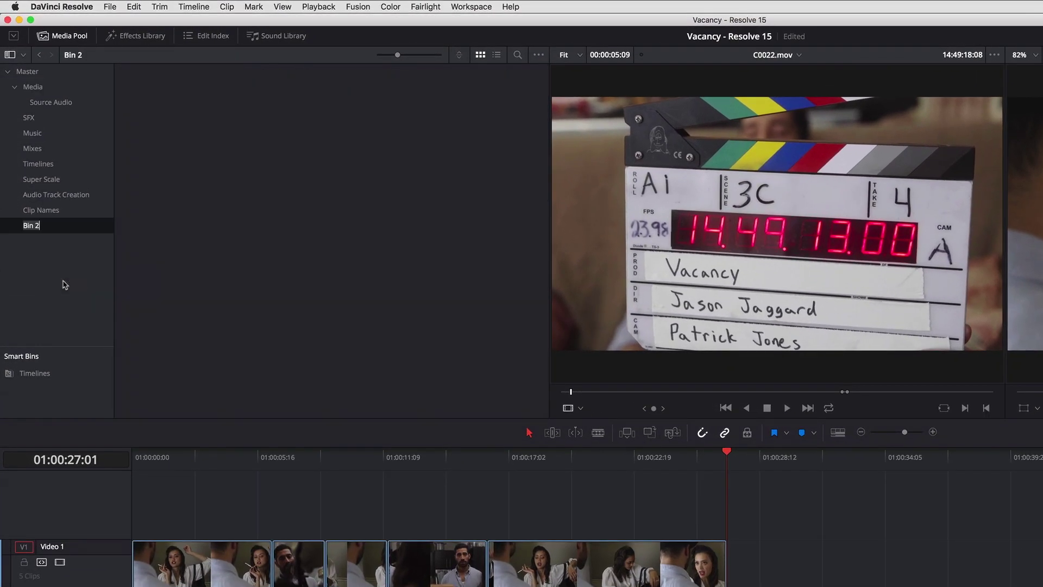
text(Log)
key(Return)
text(ging)
key(Return)
click(596, 392)
drag(603, 395, 580, 402)
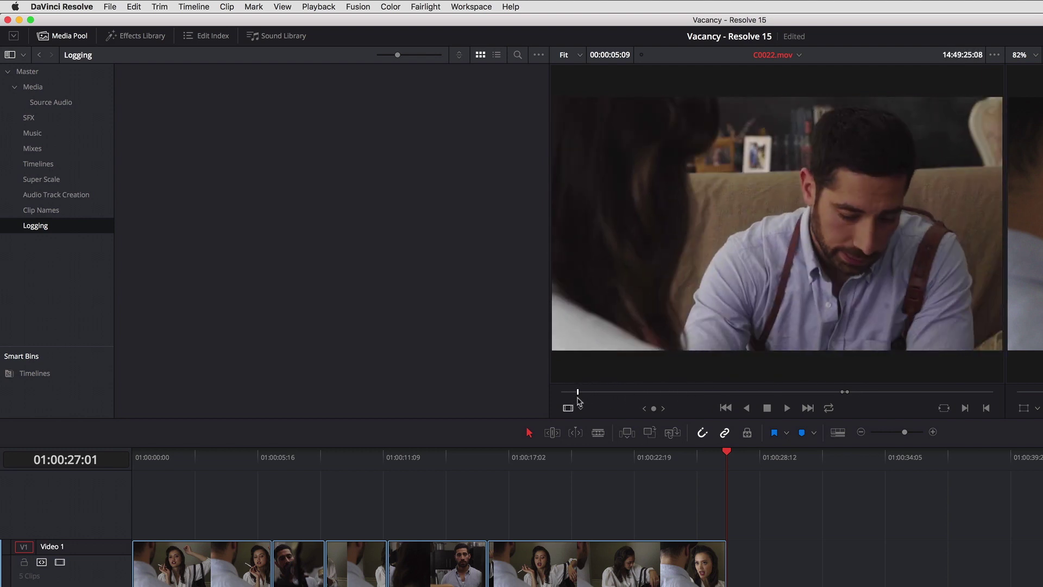
Mark an In/Out range on C0022.mov and drag it into Logging as the first subclip.
key(i)
drag(579, 393, 607, 396)
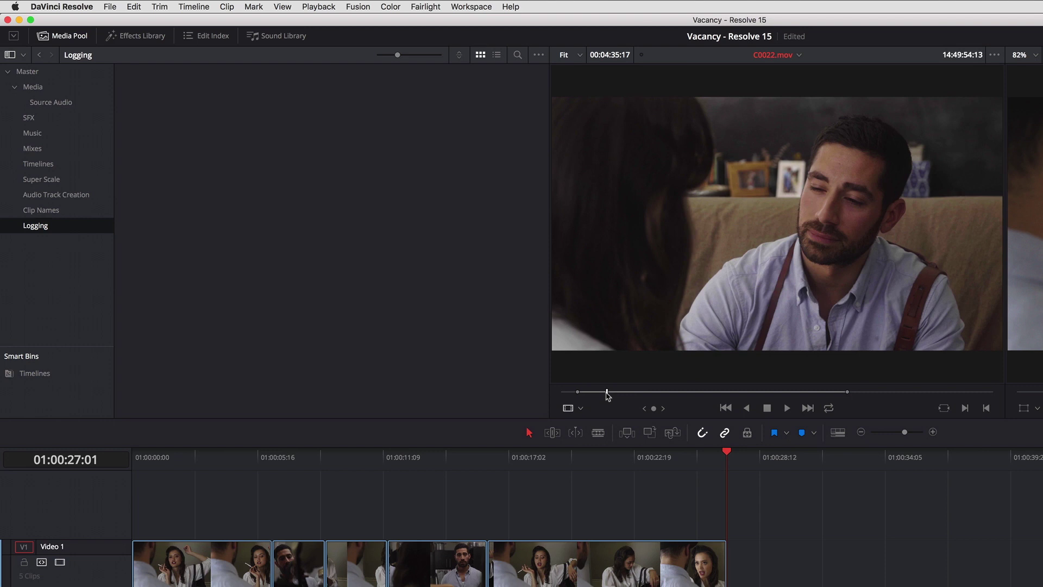
key(o)
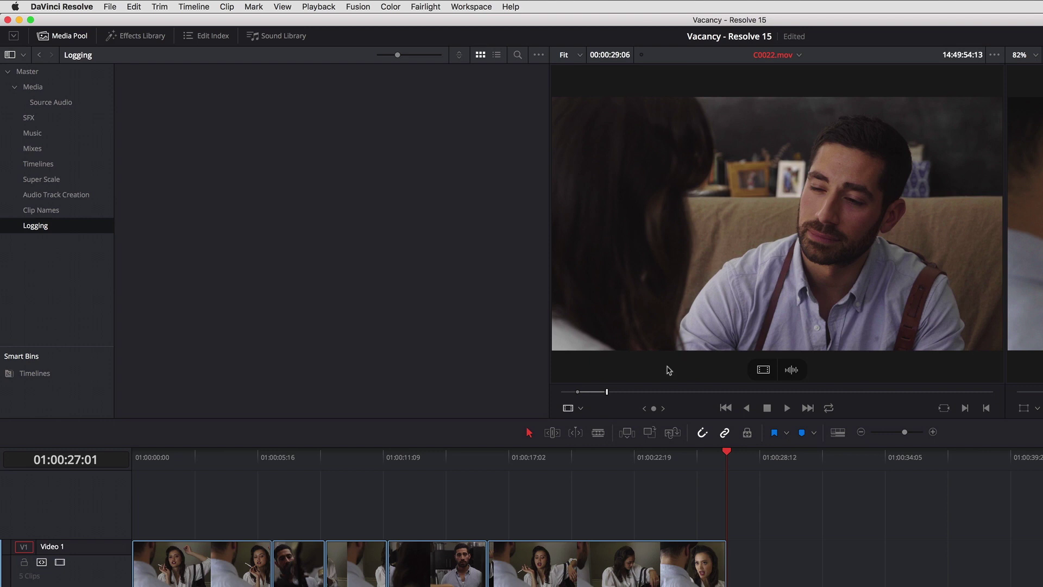
right_click(650, 392)
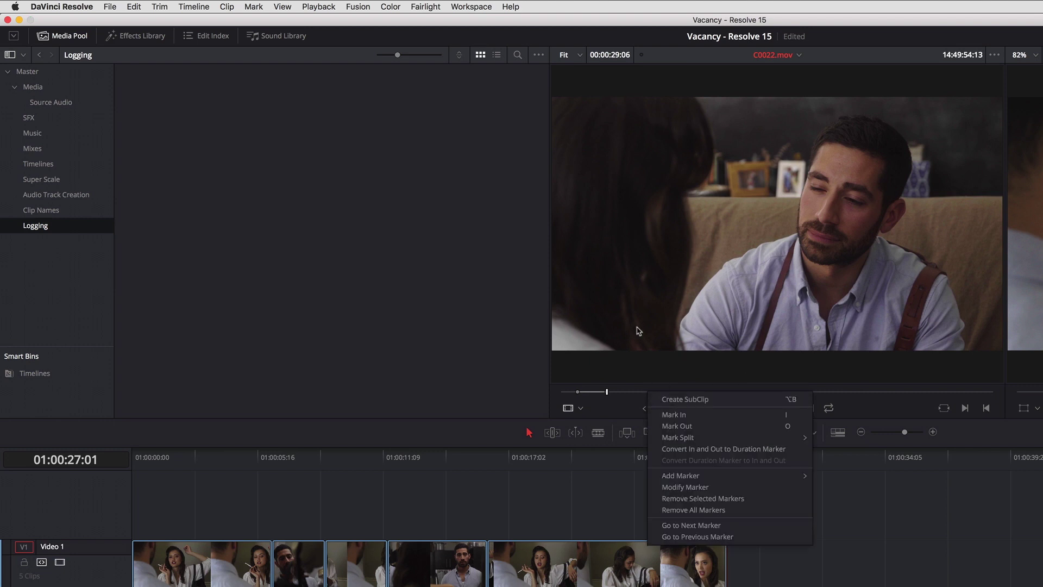
click(639, 331)
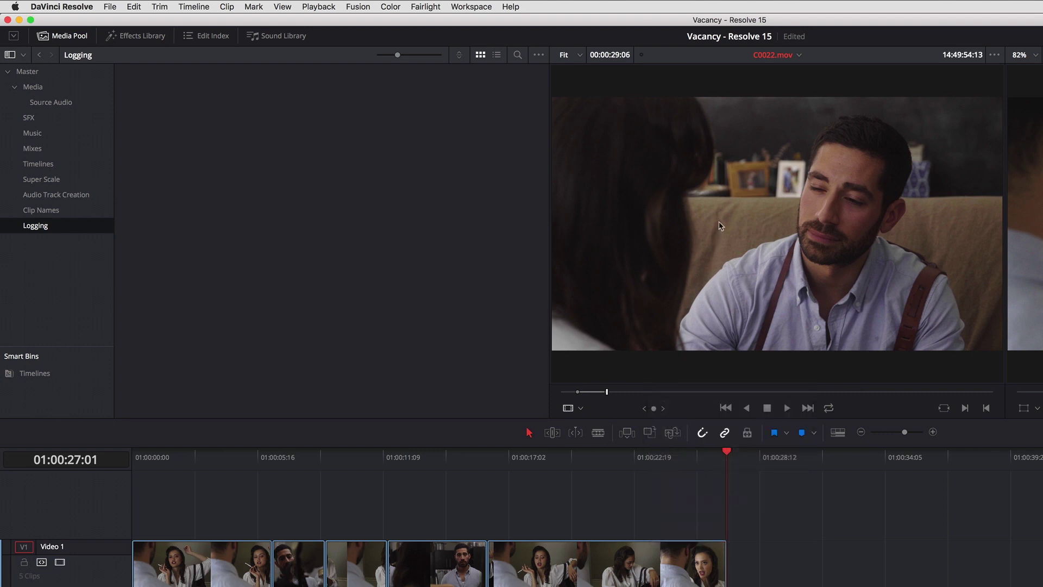
drag(720, 221, 308, 259)
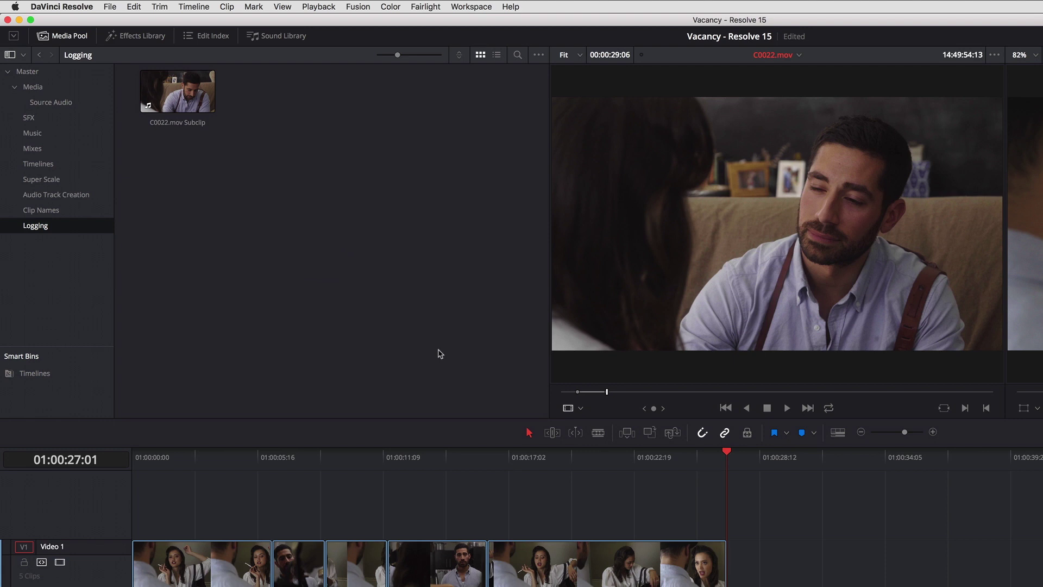
Mark the next shot's In/Out range and save it to Logging as a second subclip.
mouse_move(794, 215)
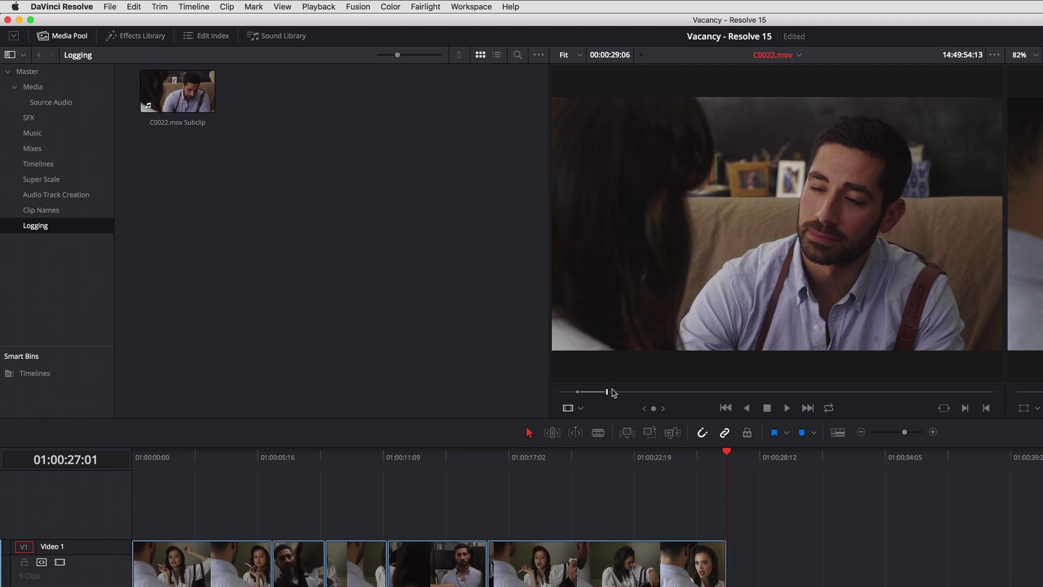
drag(609, 391, 668, 392)
key(i)
key(o)
drag(709, 275, 313, 239)
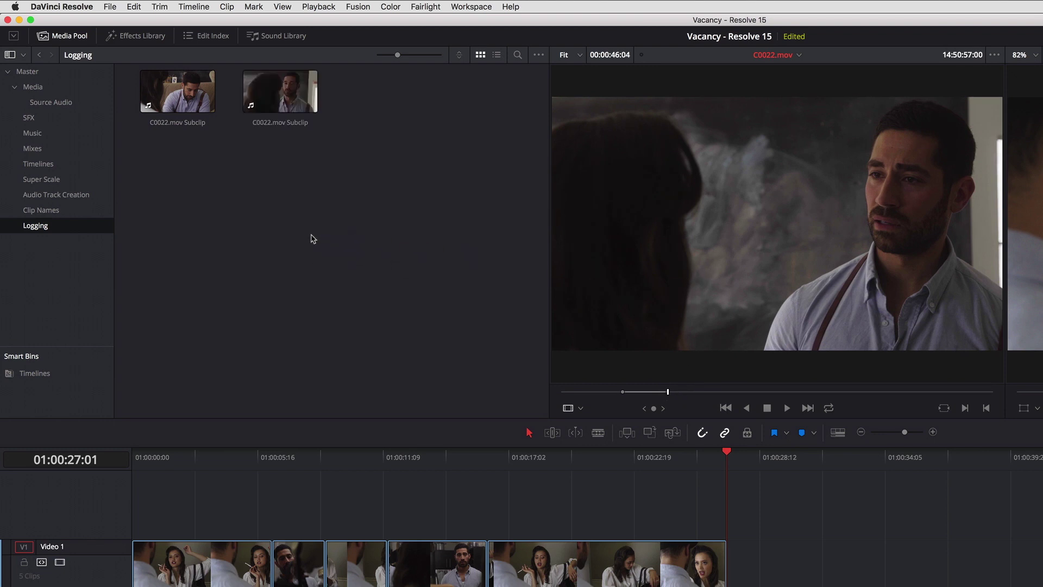
Mark a third shot's range further into the take and save it as a third subclip.
drag(715, 392, 941, 392)
key(alt+x)
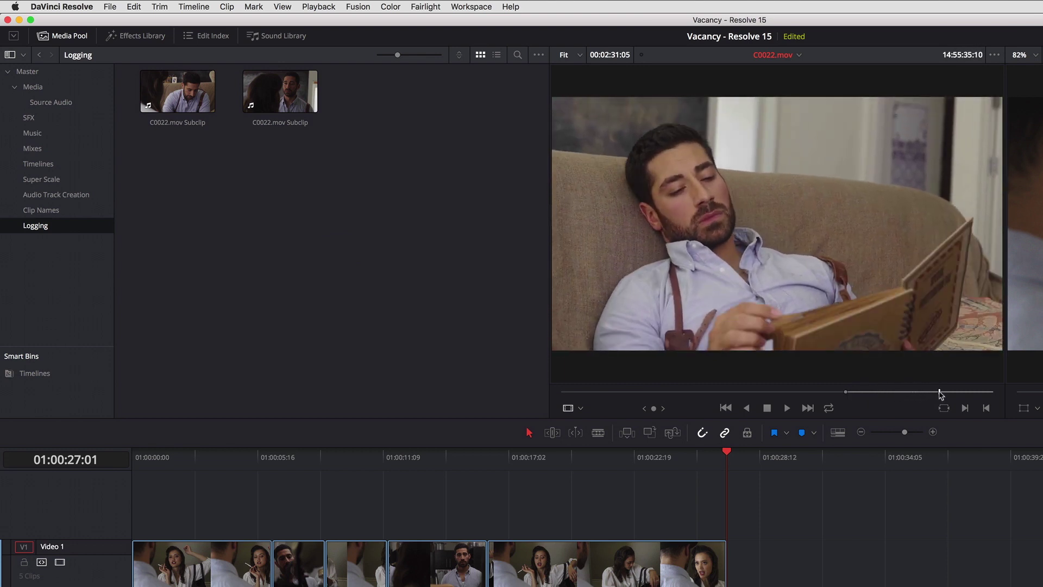
key(o)
drag(806, 220, 243, 261)
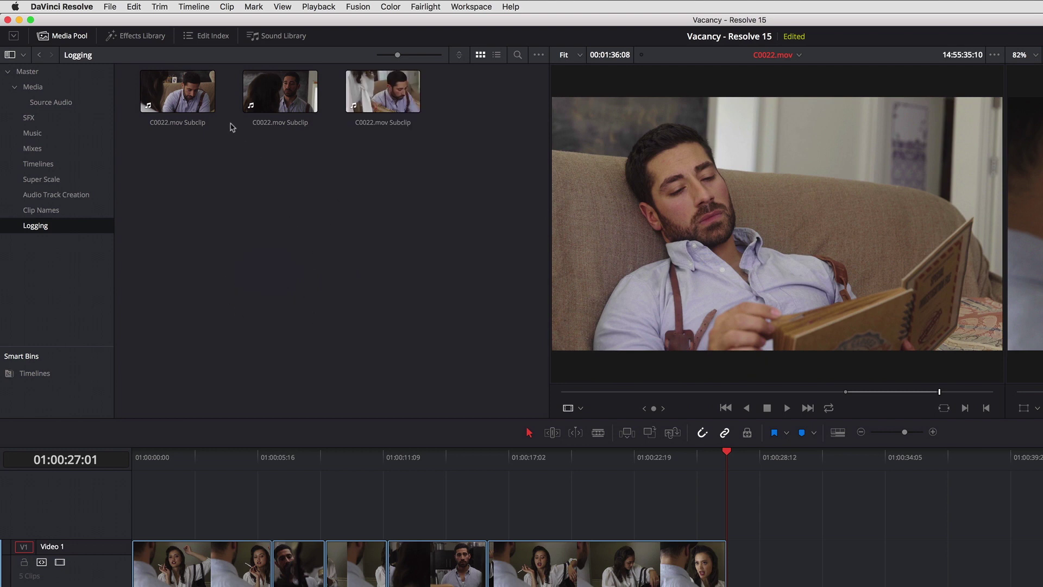
Load the first and second subclips into the viewer and check their start and end frames.
double_click(178, 103)
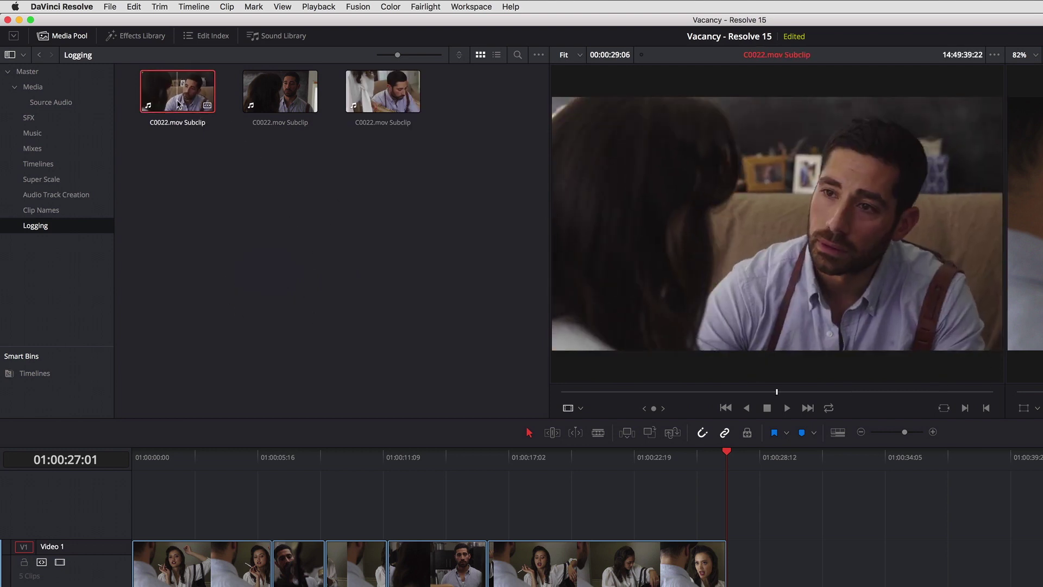
drag(616, 392, 994, 392)
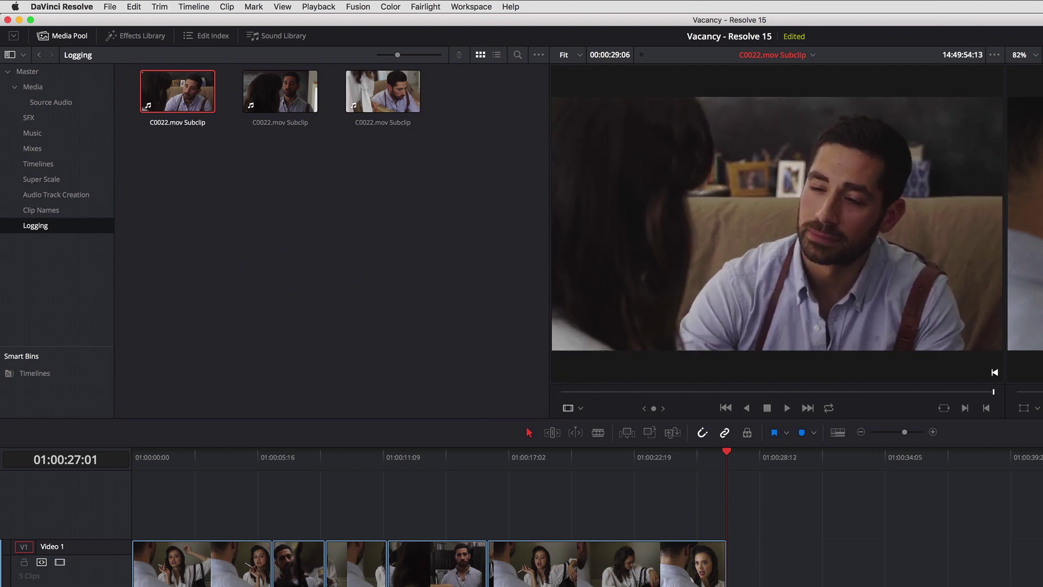
key(Home)
key(End)
key(Home)
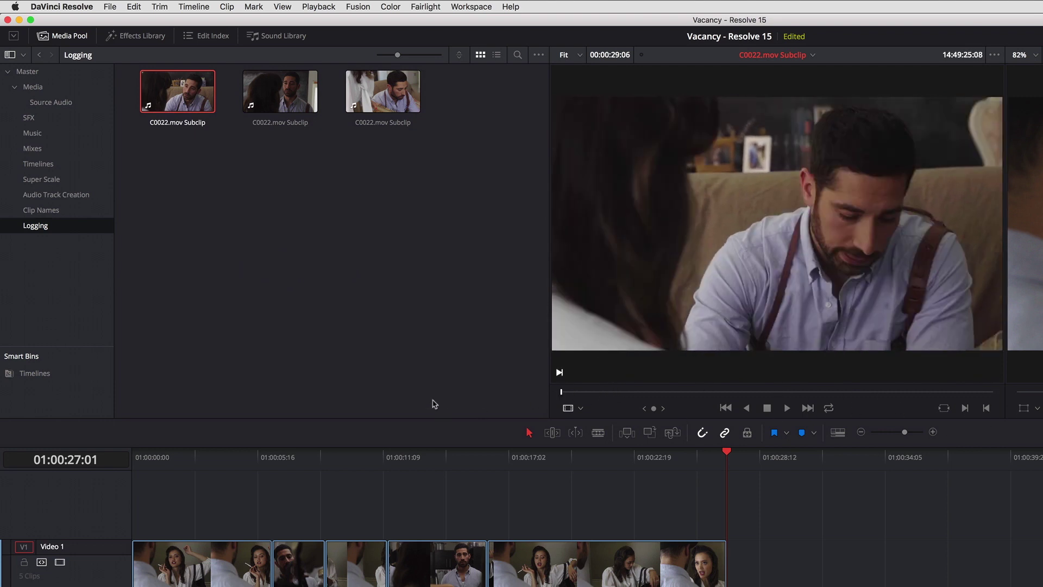
double_click(281, 92)
key(Home)
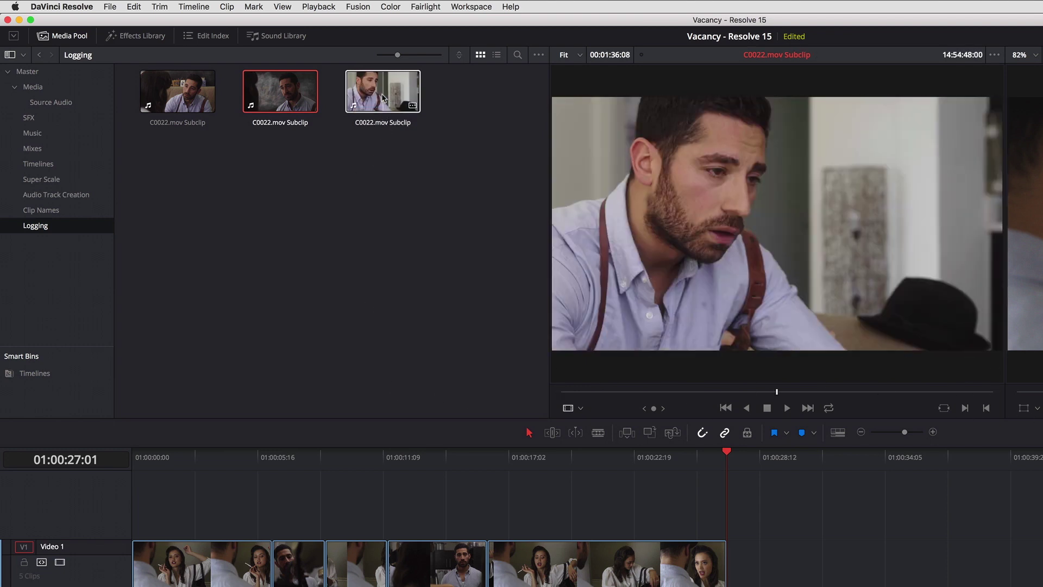
Load the third subclip, view its audio waveforms, then switch the viewer back to Source picture.
double_click(383, 98)
drag(664, 392, 541, 398)
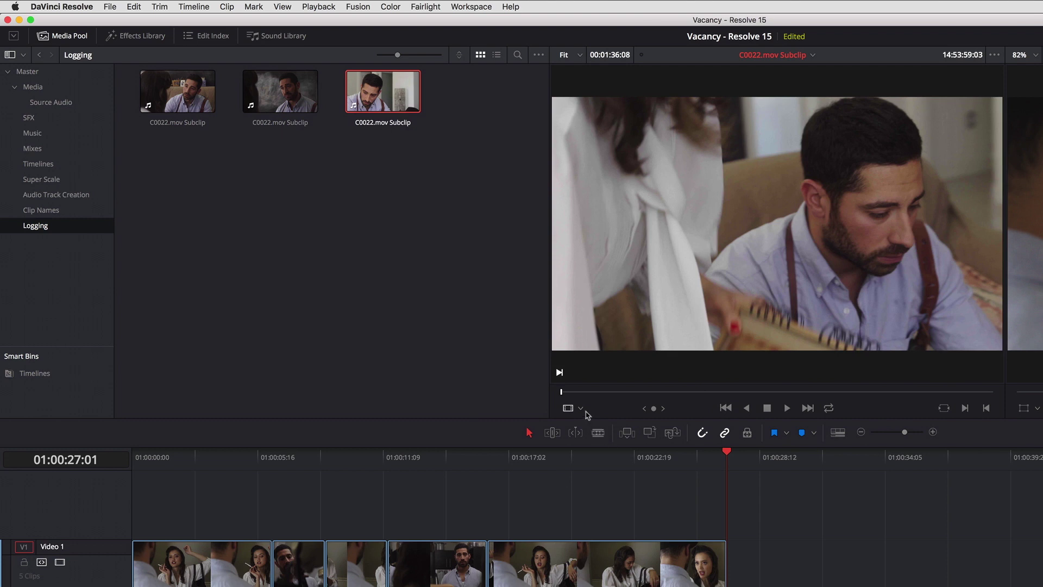
click(580, 408)
click(589, 455)
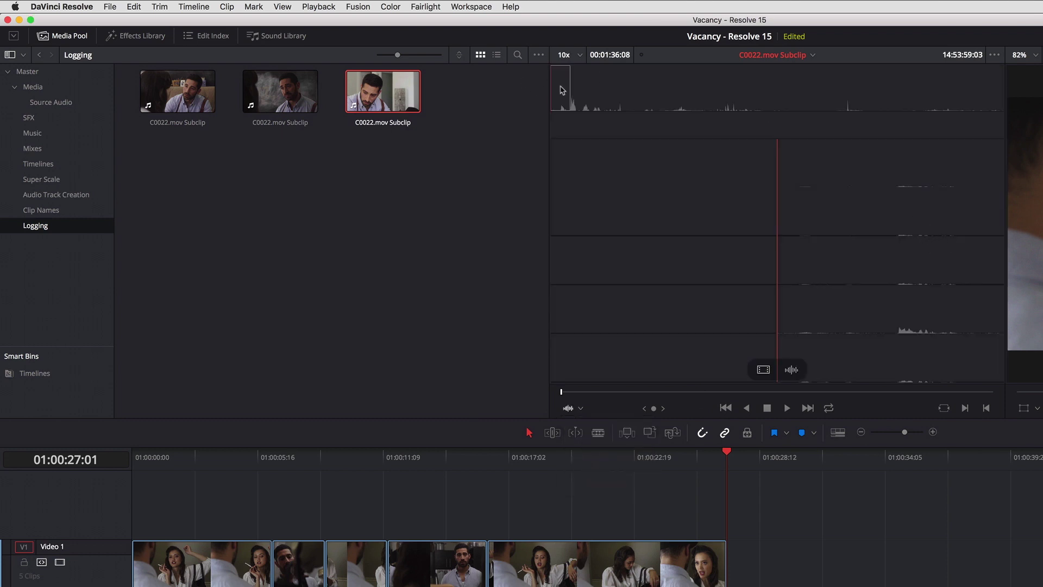
click(552, 96)
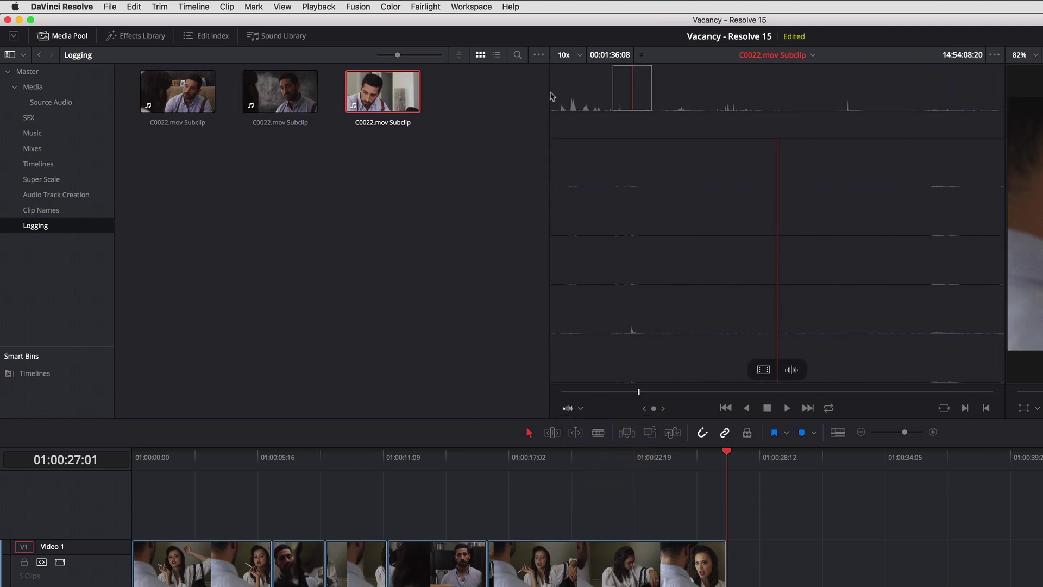
click(552, 96)
click(581, 408)
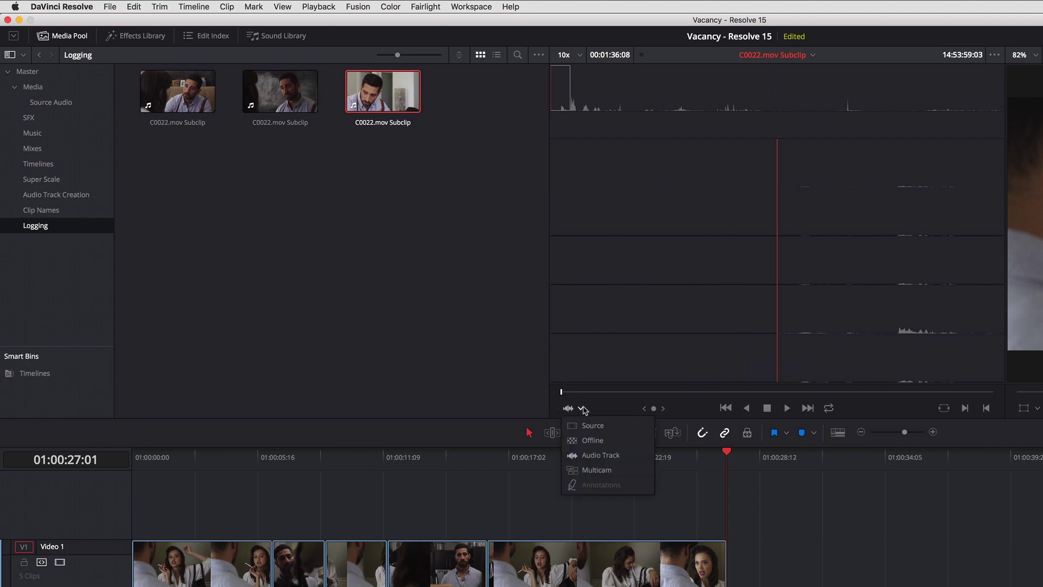
click(592, 426)
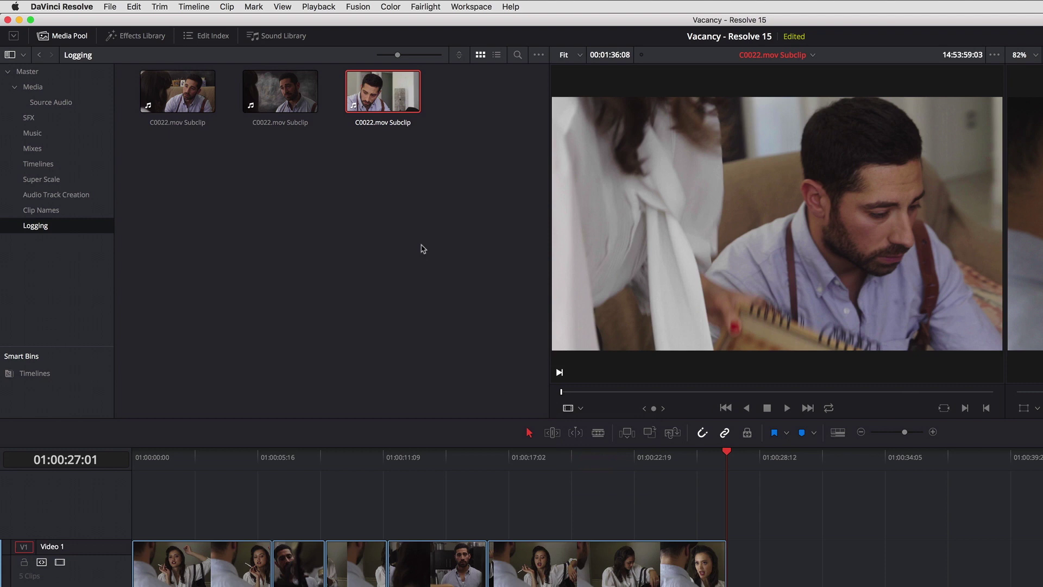
Drag all three Logging subclips into the timeline after the 2A_5 shots and fit the view.
drag(476, 212, 877, 586)
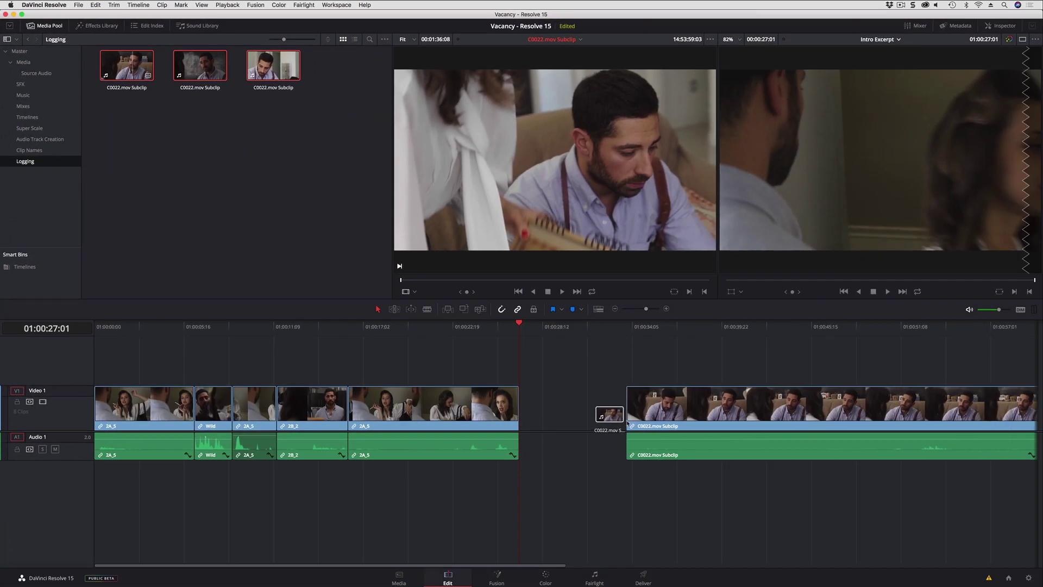
drag(628, 424, 632, 426)
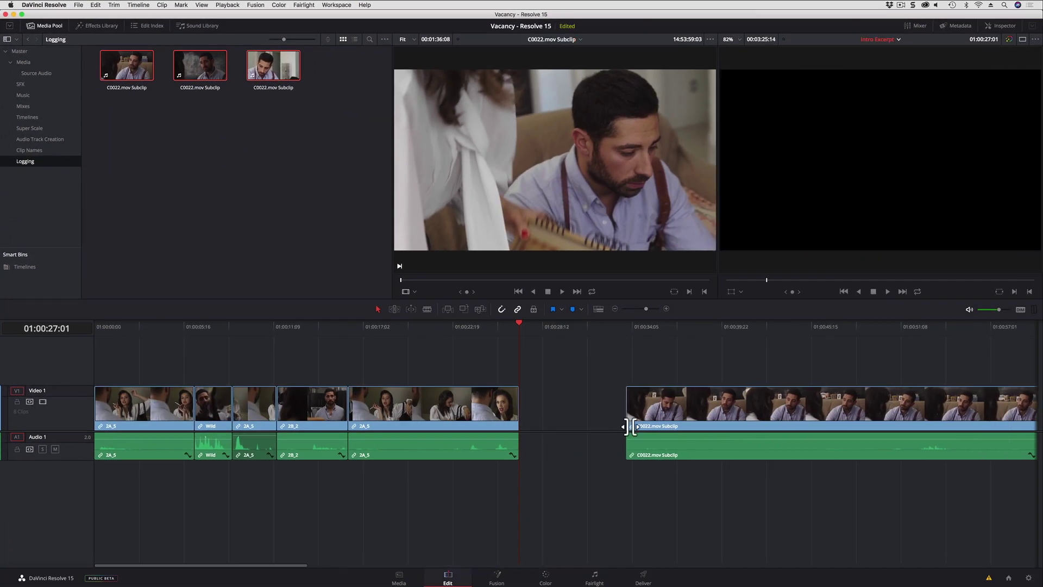
key(super+minus)
key(super+minus)
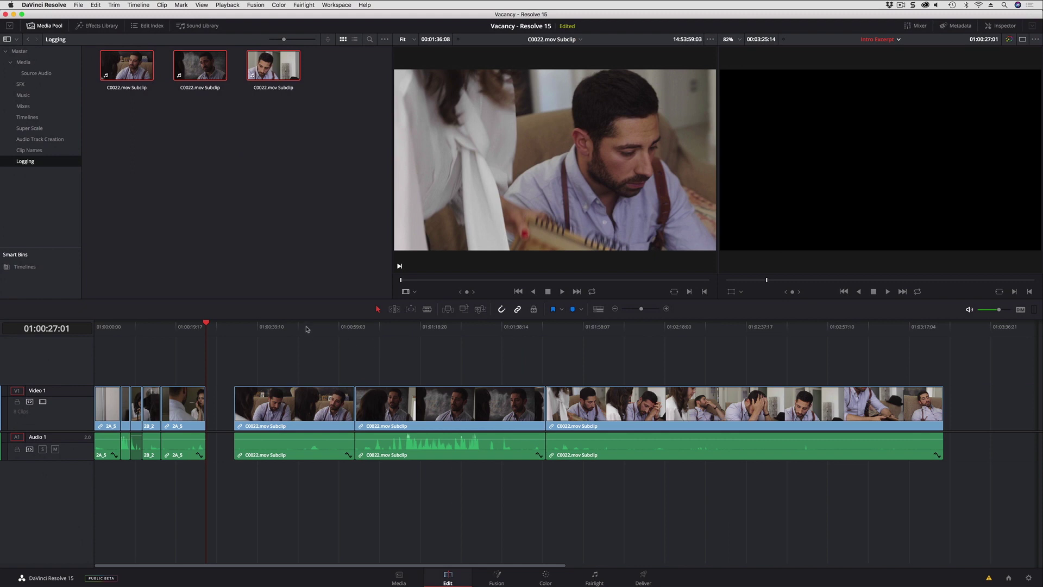
Scrub the new subclips around 01:01:49:06 and select the long last subclip.
drag(312, 334, 427, 359)
drag(399, 391, 309, 393)
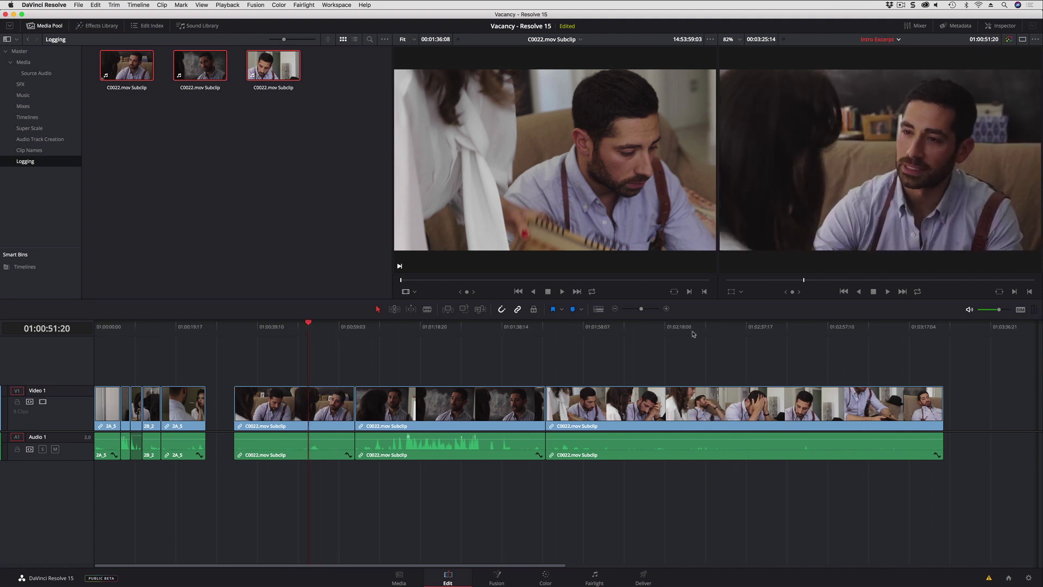
click(548, 333)
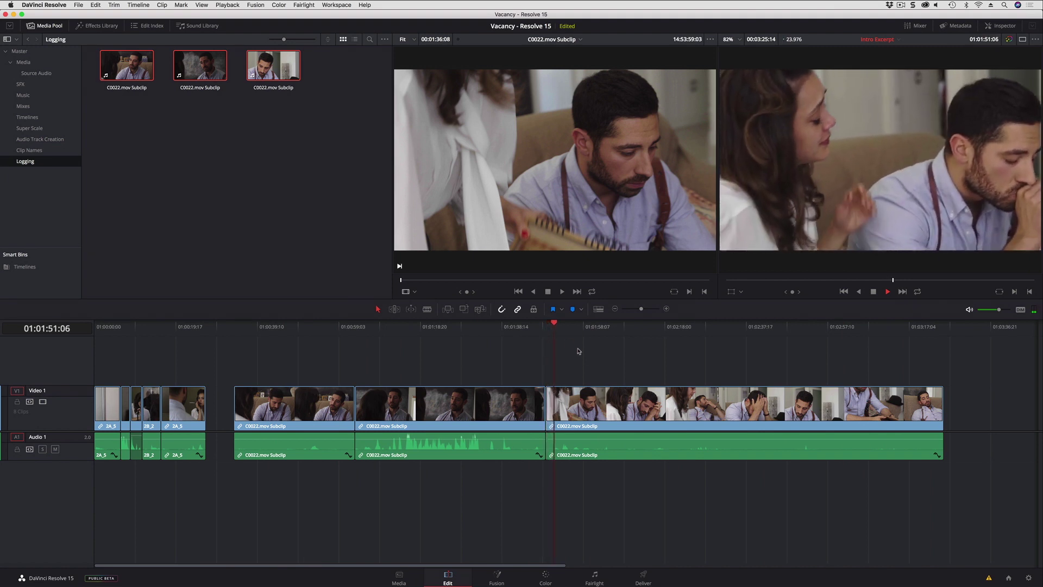
key(space)
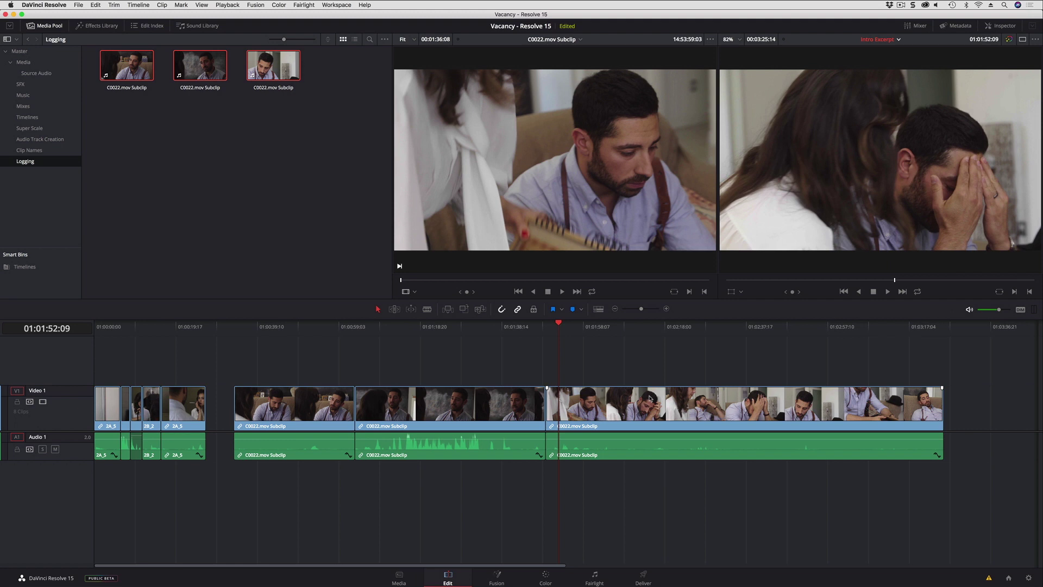
click(651, 399)
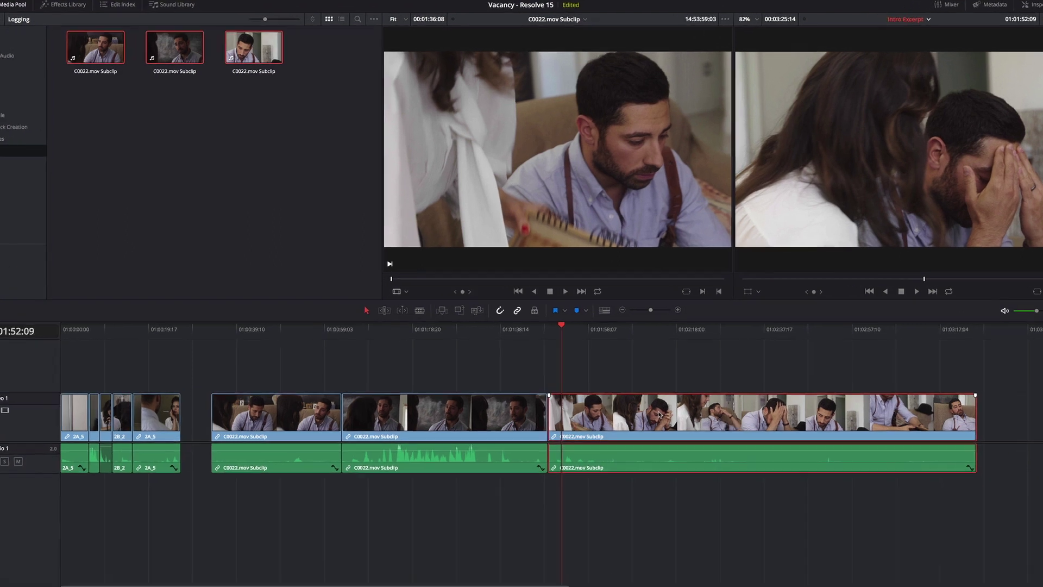
Move the last timeline subclip's start a minute earlier to 14:52:59:03 via Edit Subclip.
right_click(650, 405)
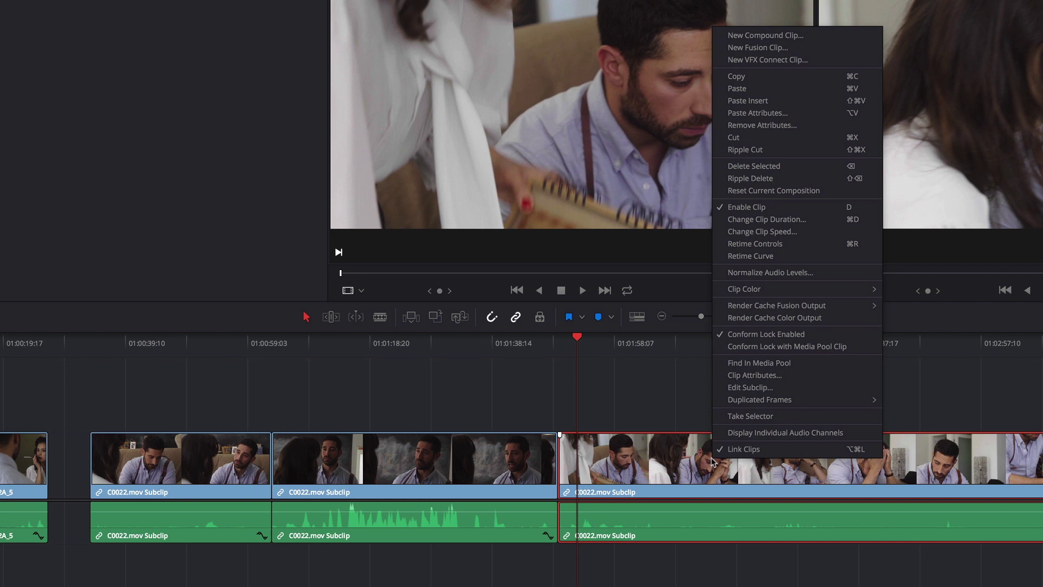
click(779, 387)
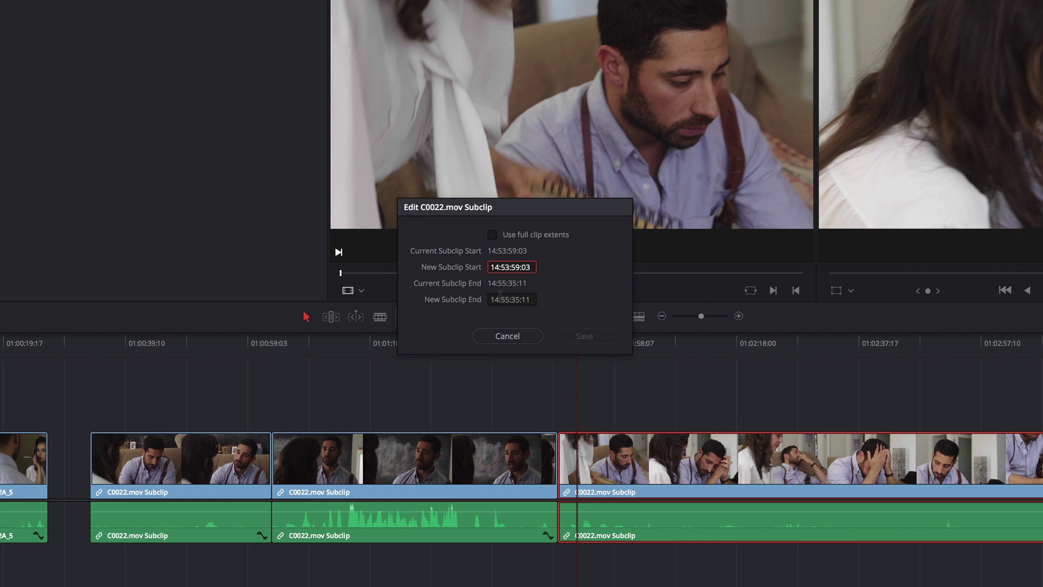
click(506, 267)
text(2)
click(585, 336)
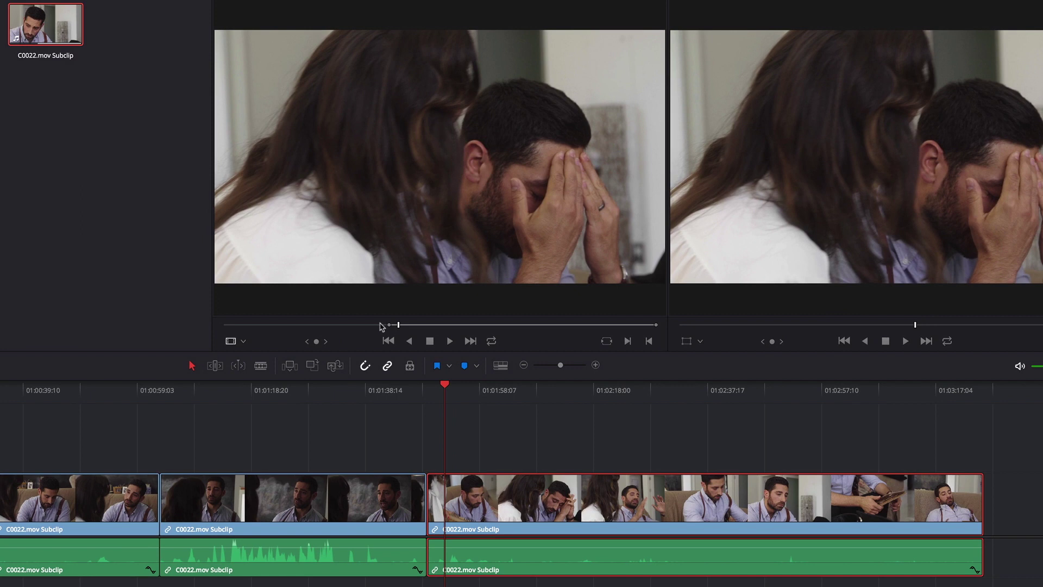
drag(380, 325, 401, 336)
Restore the last subclip's start to 14:53:59:03 and save.
right_click(494, 510)
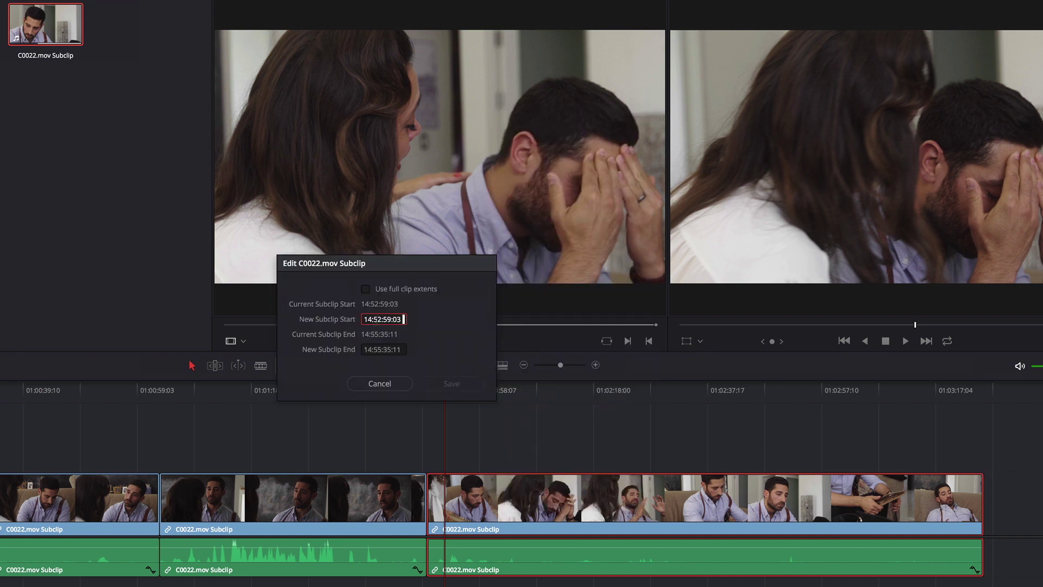
click(379, 319)
text(3)
click(451, 385)
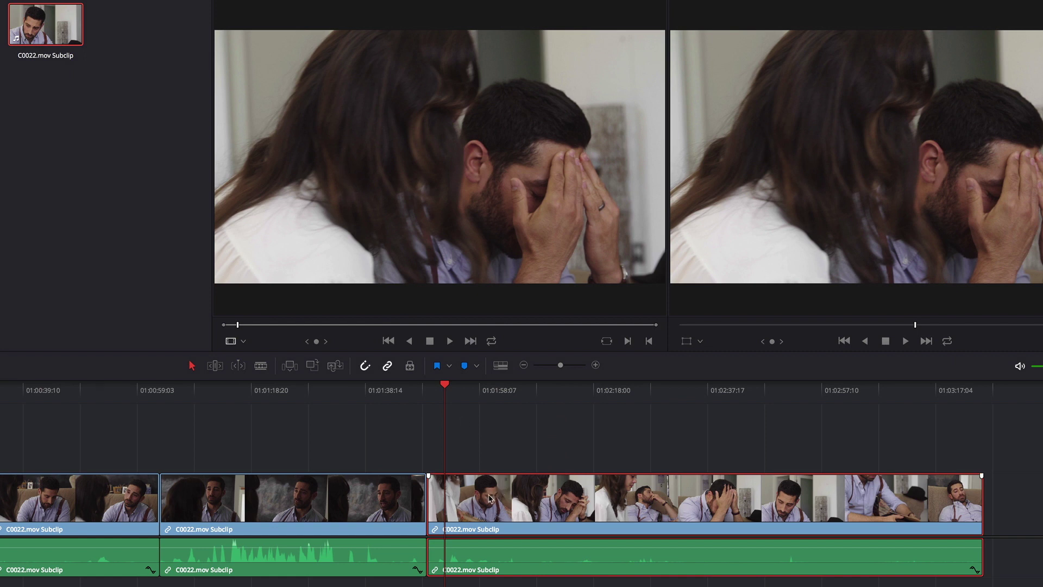
Edit the last subclip to use full clip extents, 14:49:07:20 to 14:56:30:08, and save.
right_click(496, 505)
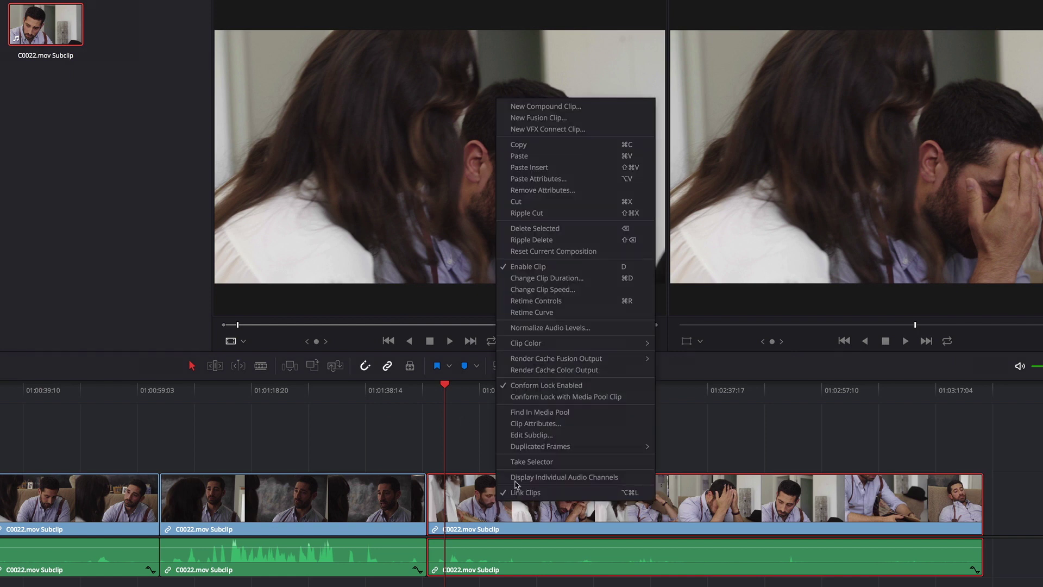
click(531, 439)
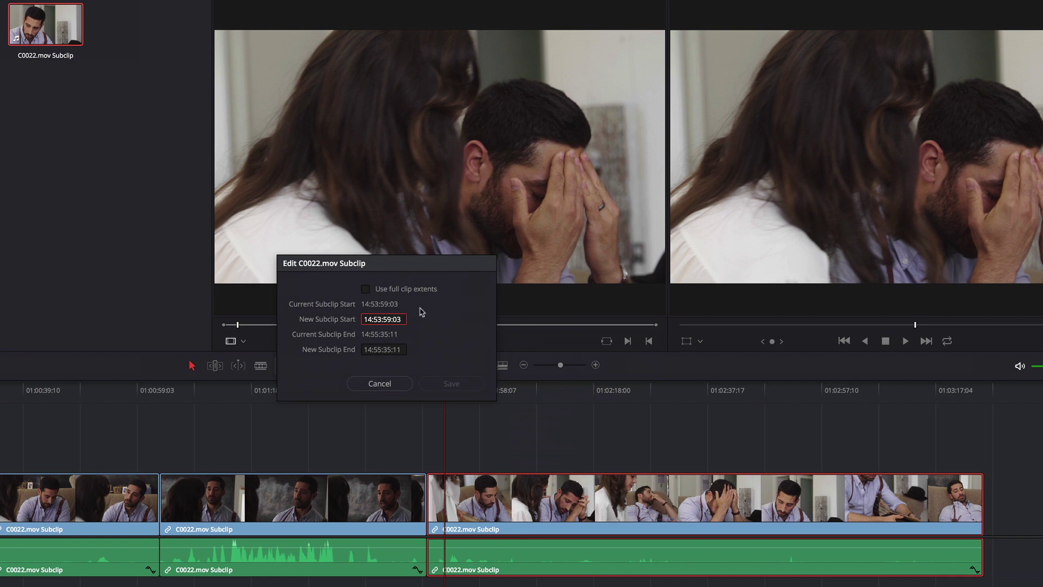
click(410, 292)
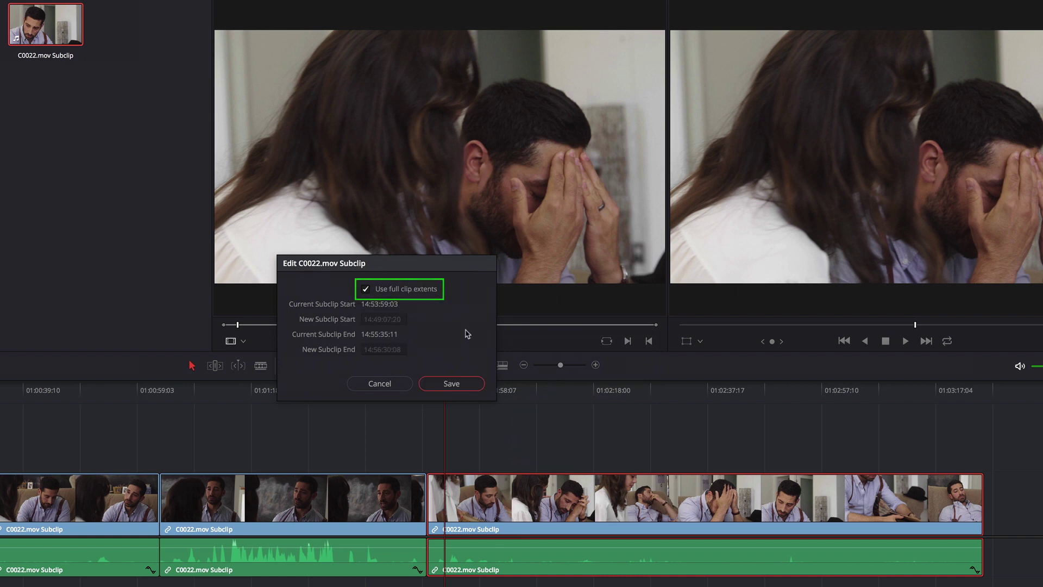
click(452, 384)
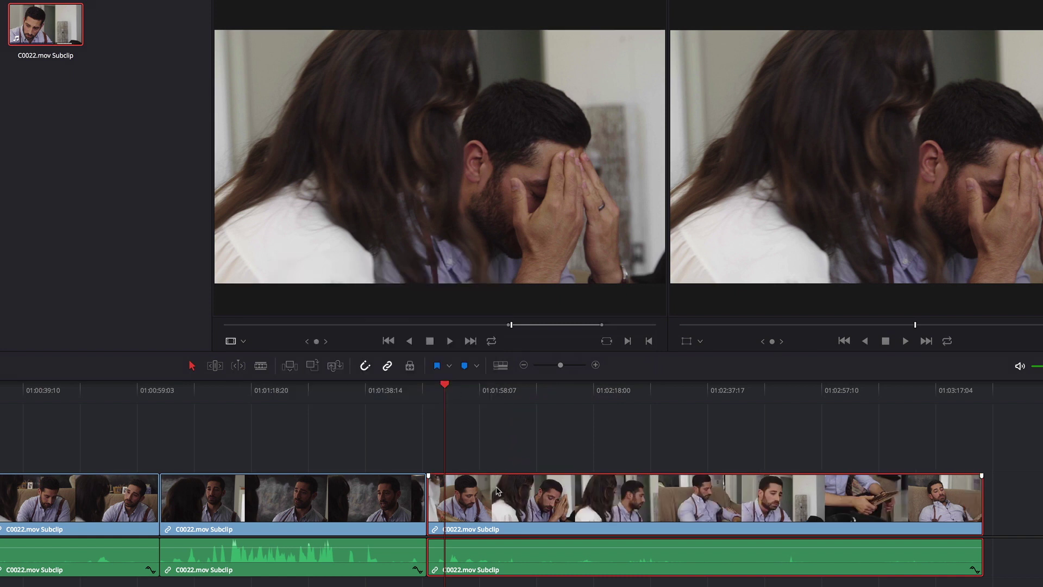